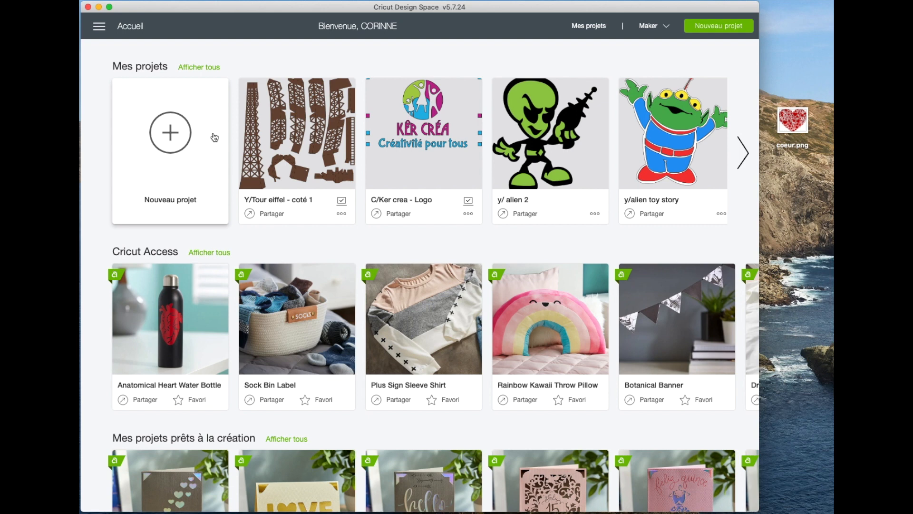
Create a new project and upload coeur.png as an image of the Simple type
{"action": "left_click", "coordinate": [170, 132]}
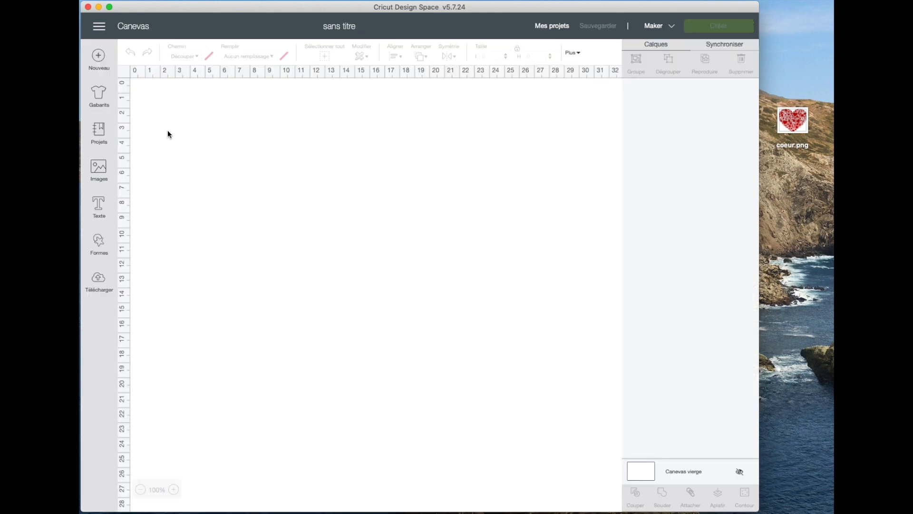
{"action": "left_click", "coordinate": [99, 281]}
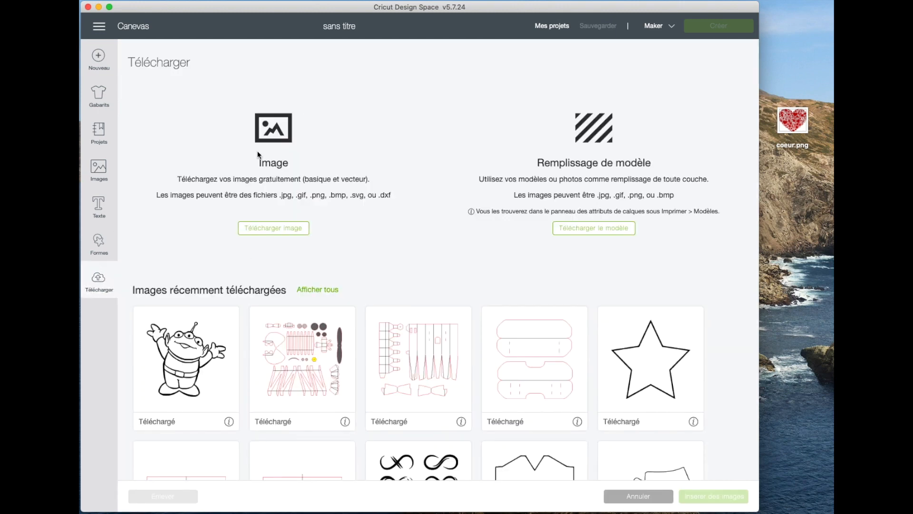
{"action": "left_click", "coordinate": [271, 232]}
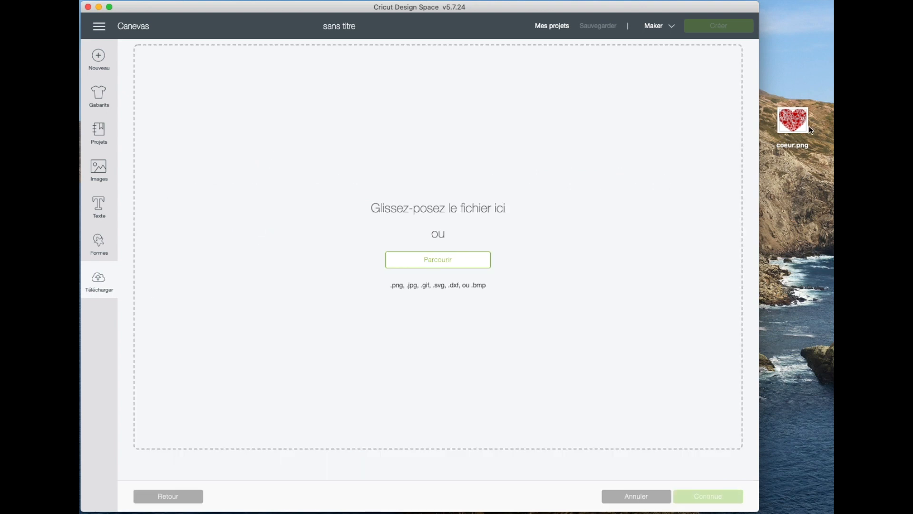
{"action": "left_click_drag", "start_coordinate": [801, 127], "coordinate": [450, 161]}
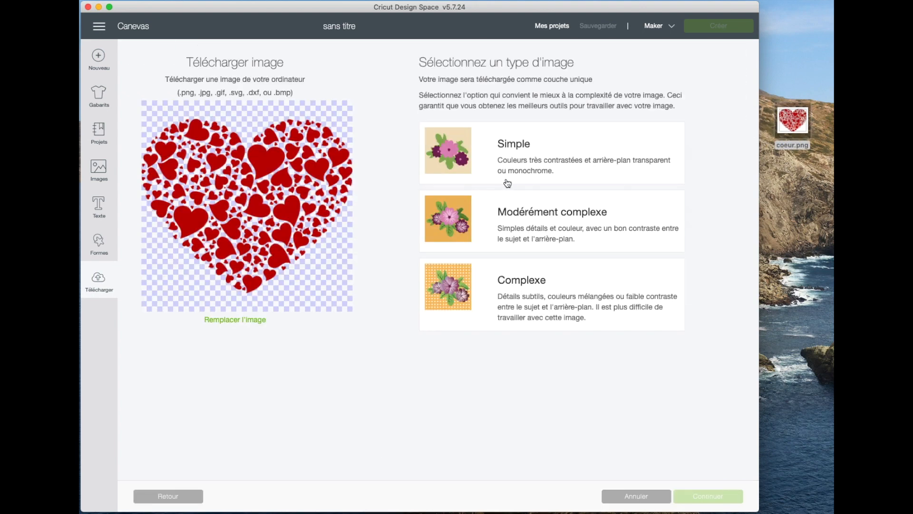
{"action": "left_click", "coordinate": [516, 165]}
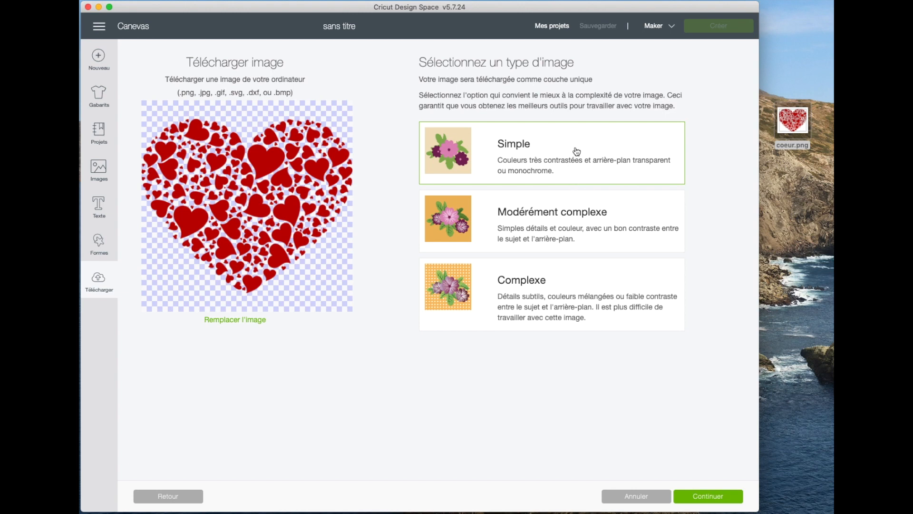
{"action": "left_click", "coordinate": [714, 497]}
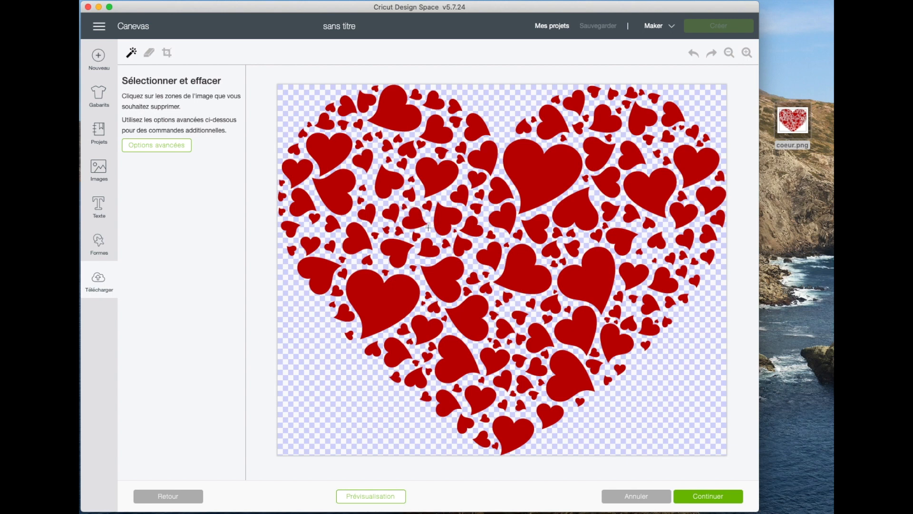
Examine the heart image's cut preview, and check its details and background at different magnifications
{"action": "left_click", "coordinate": [374, 497]}
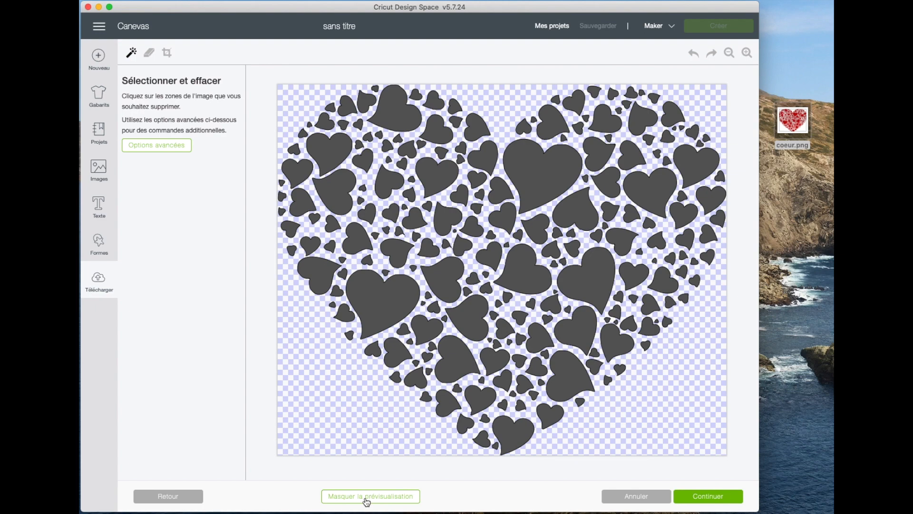
{"action": "left_click", "coordinate": [368, 497]}
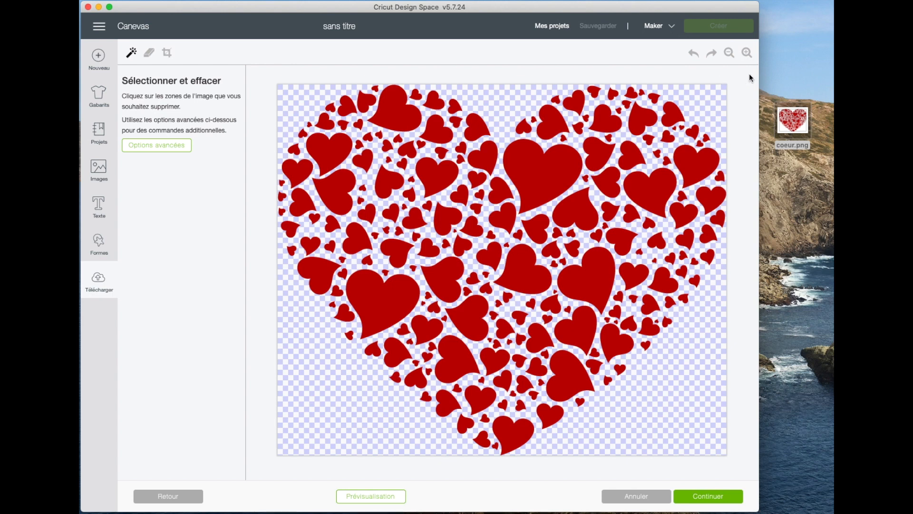
{"action": "left_click", "coordinate": [729, 53]}
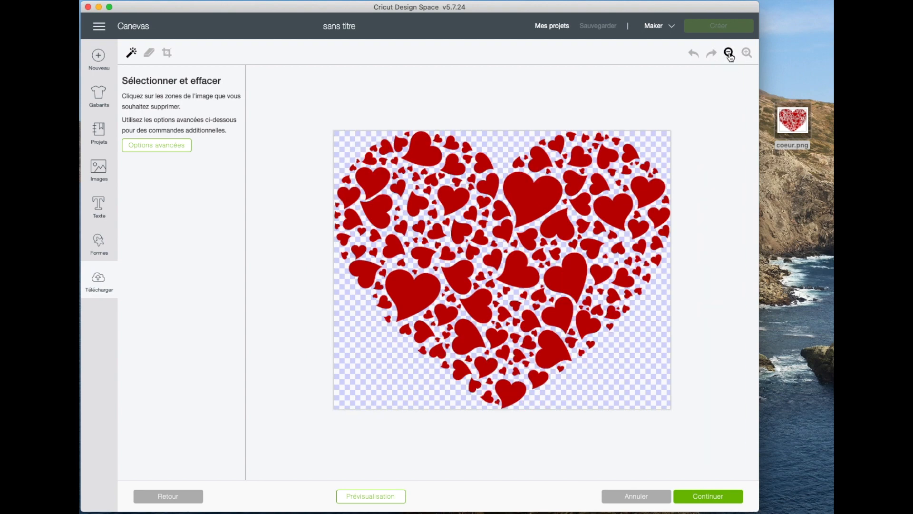
{"action": "left_click", "coordinate": [747, 53]}
{"action": "left_click", "coordinate": [747, 53]}
{"action": "left_click", "coordinate": [747, 53]}
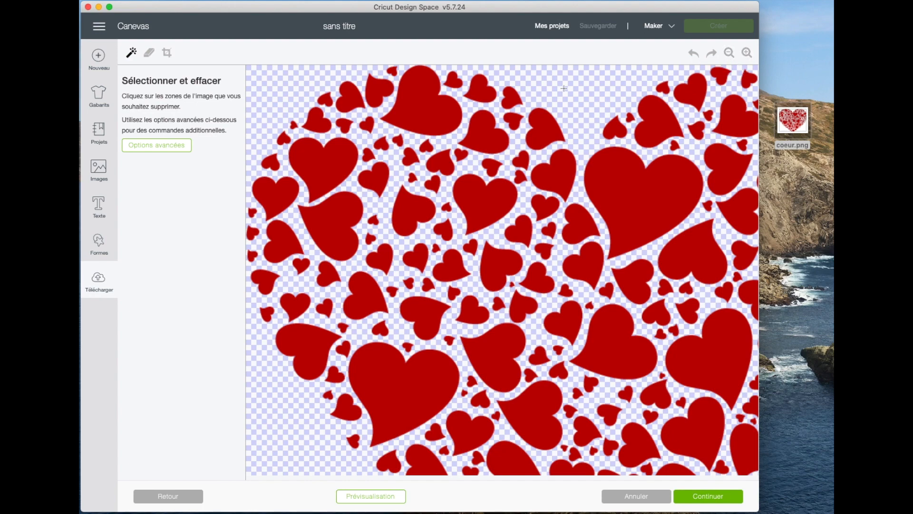
{"action": "left_click", "coordinate": [730, 53]}
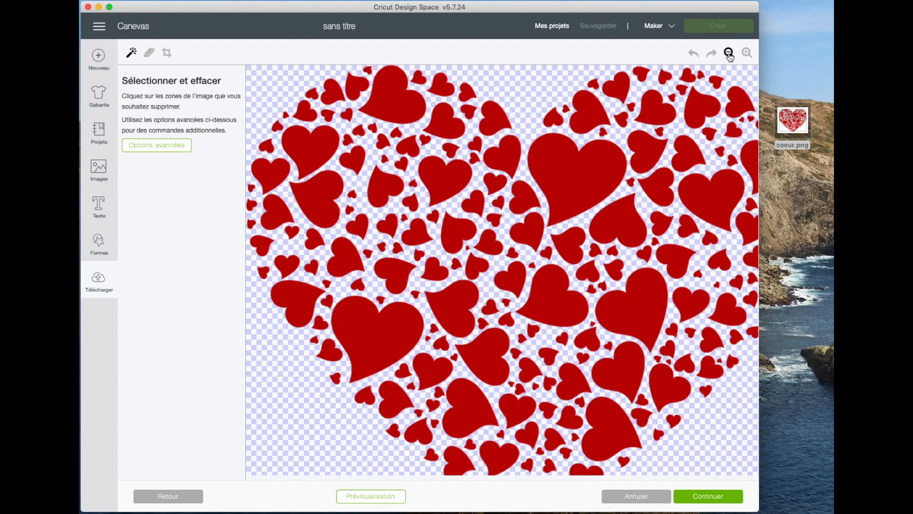
{"action": "left_click", "coordinate": [729, 52]}
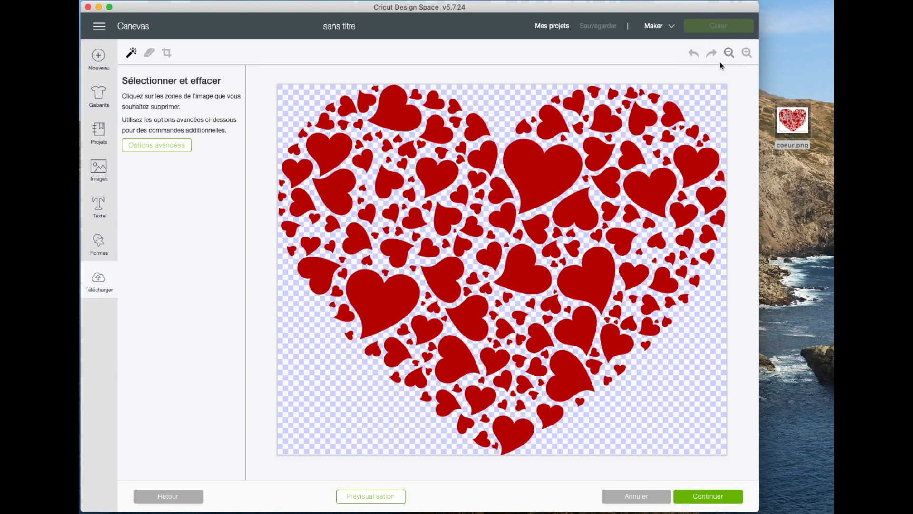
Save the upload as a cut image named coeur and insert it on the canvas
{"action": "left_click", "coordinate": [711, 497]}
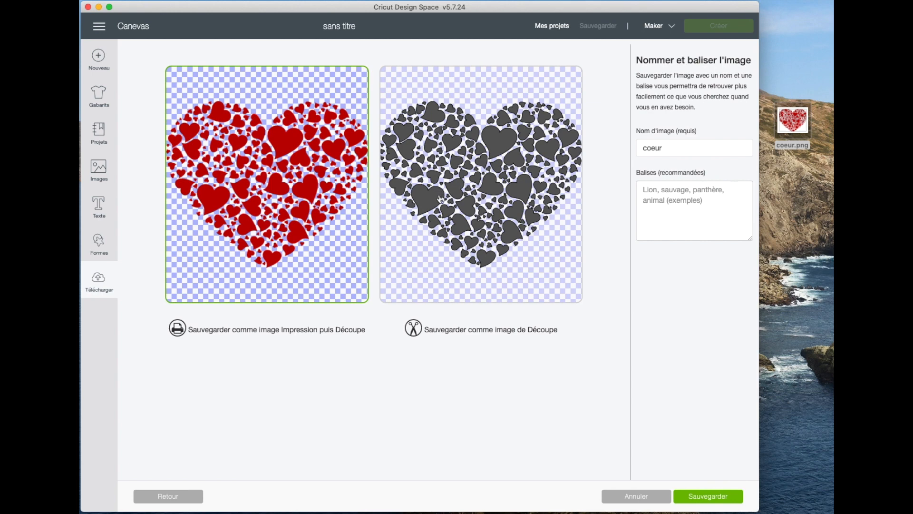
{"action": "left_click", "coordinate": [474, 201]}
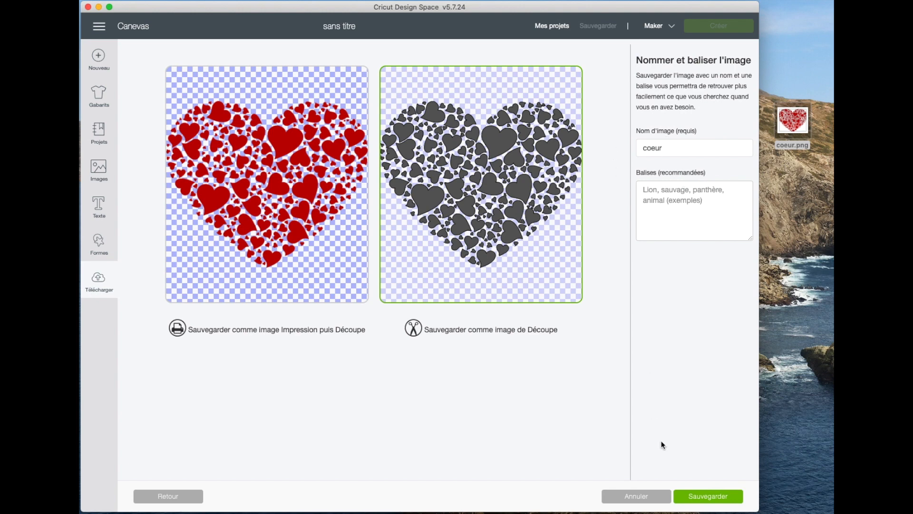
{"action": "left_click", "coordinate": [713, 496]}
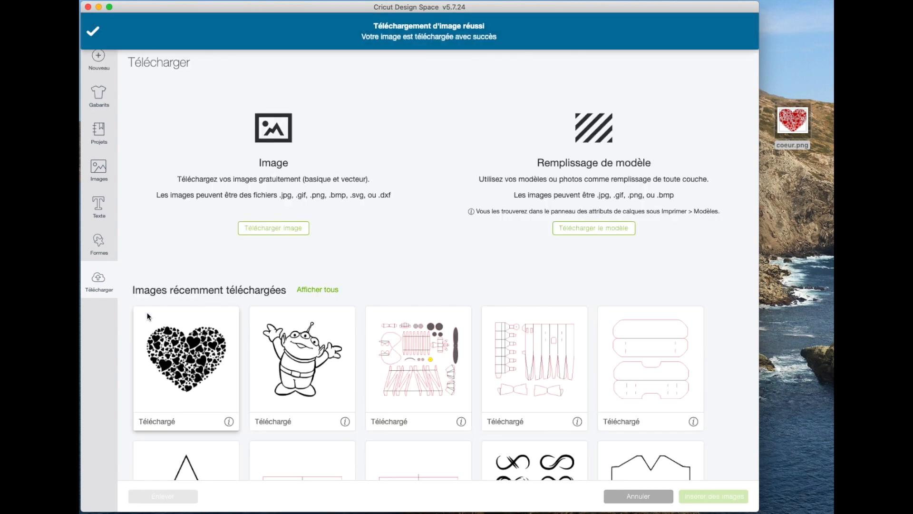
{"action": "left_click", "coordinate": [184, 372]}
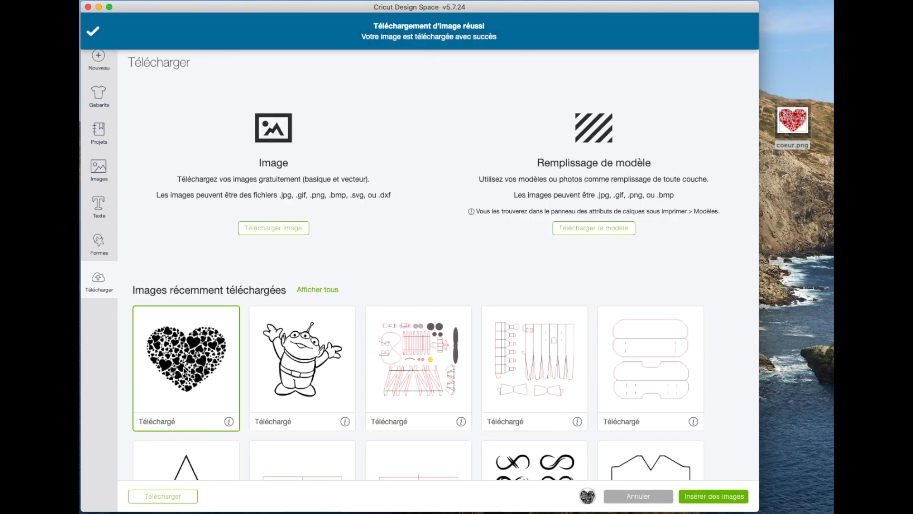
{"action": "left_click", "coordinate": [709, 498]}
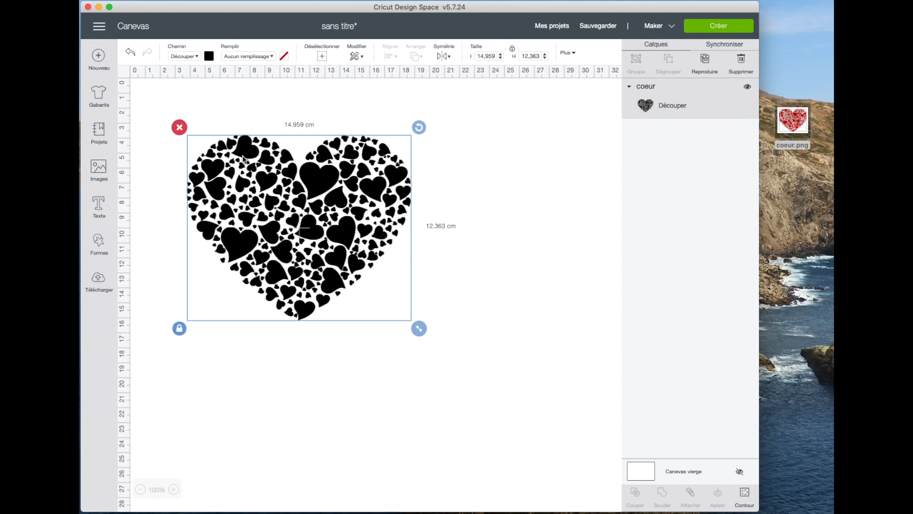
Change the heart design's material colour to white
{"action": "left_click", "coordinate": [209, 56]}
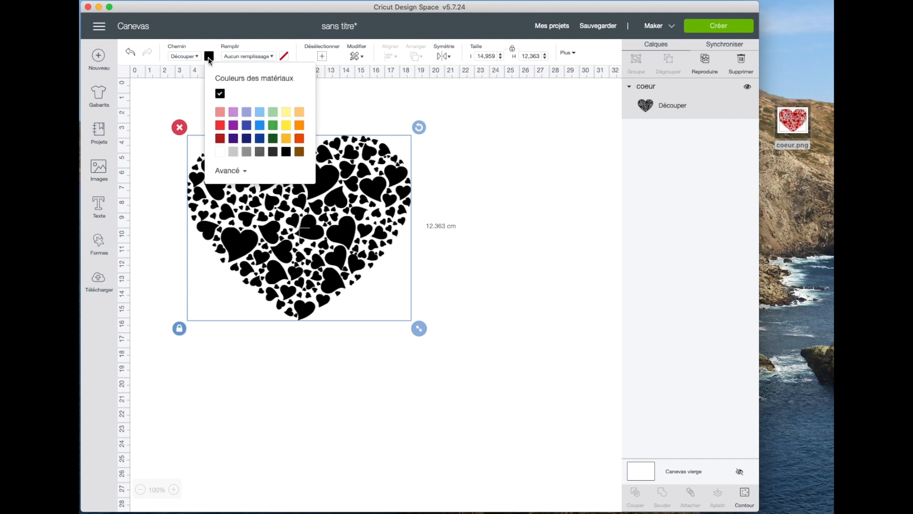
{"action": "left_click", "coordinate": [219, 152]}
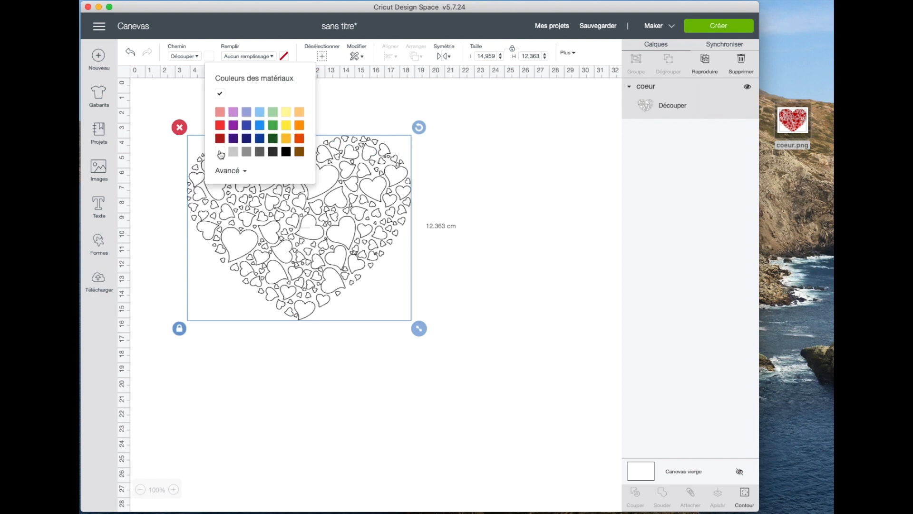
{"action": "left_click", "coordinate": [474, 186]}
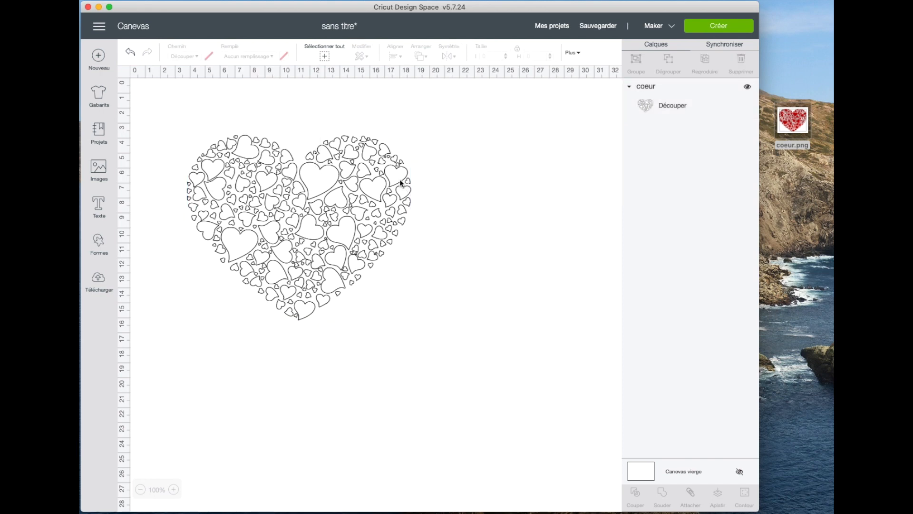
Set the heart design's width to 29 cm
{"action": "left_click", "coordinate": [400, 181]}
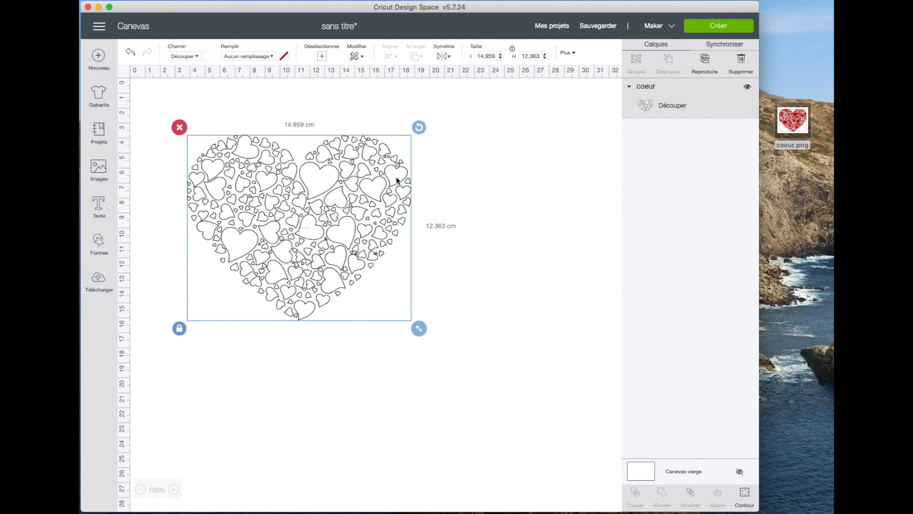
{"action": "left_click", "coordinate": [467, 57]}
{"action": "type", "text": "3"}
{"action": "type", "text": "29"}
{"action": "key", "text": "Tab"}
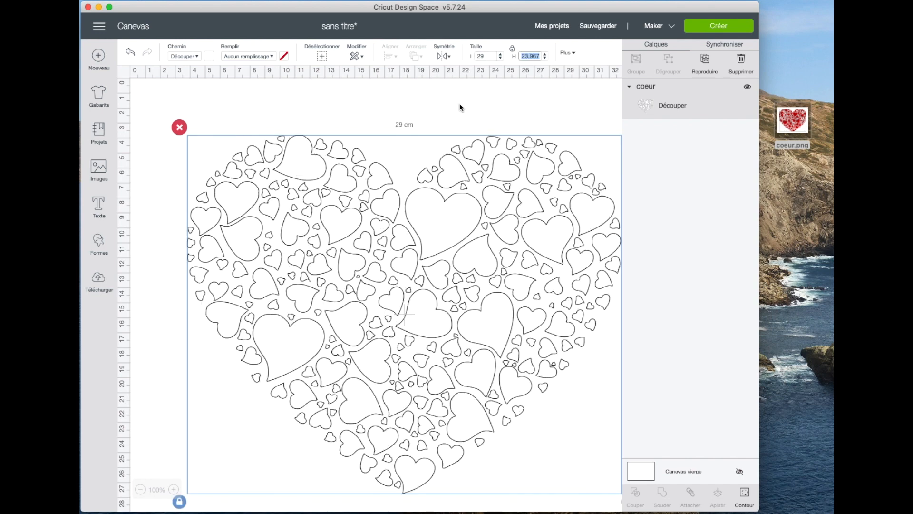
Reposition the heart design so its upper-left corner sits about 6 cm across and 2 cm down the canvas
{"action": "left_click_drag", "start_coordinate": [509, 165], "coordinate": [581, 192]}
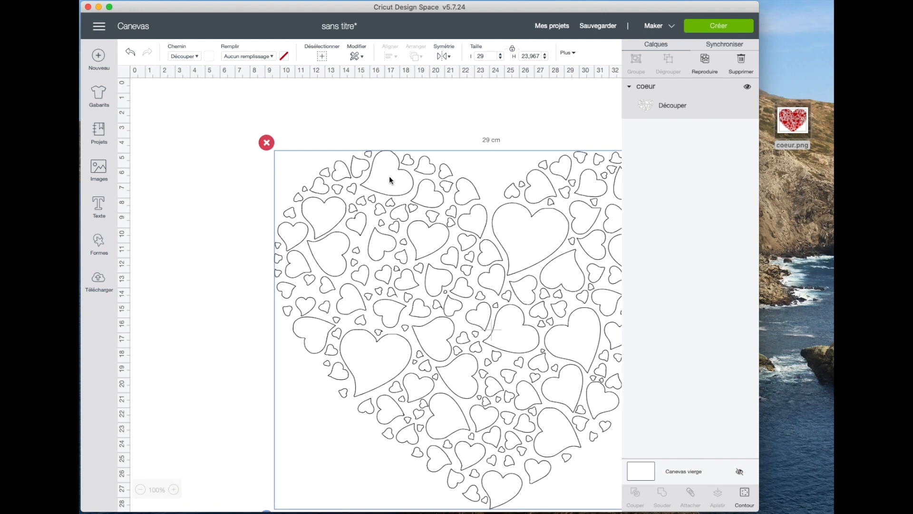
{"action": "scroll", "coordinate": [406, 230], "scroll_direction": "down", "scroll_amount": 5}
{"action": "scroll", "coordinate": [406, 230], "scroll_direction": "right", "scroll_amount": 5}
{"action": "scroll", "coordinate": [406, 230], "scroll_direction": "right", "scroll_amount": 2}
{"action": "scroll", "coordinate": [406, 230], "scroll_direction": "left", "scroll_amount": 6}
{"action": "scroll", "coordinate": [406, 230], "scroll_direction": "down", "scroll_amount": 5}
{"action": "scroll", "coordinate": [405, 229], "scroll_direction": "up", "scroll_amount": 6}
{"action": "scroll", "coordinate": [406, 229], "scroll_direction": "up", "scroll_amount": 2}
{"action": "scroll", "coordinate": [406, 230], "scroll_direction": "down", "scroll_amount": 4}
{"action": "scroll", "coordinate": [406, 230], "scroll_direction": "up", "scroll_amount": 6}
{"action": "scroll", "coordinate": [406, 229], "scroll_direction": "down", "scroll_amount": 3}
{"action": "scroll", "coordinate": [406, 230], "scroll_direction": "right", "scroll_amount": 1}
{"action": "scroll", "coordinate": [406, 230], "scroll_direction": "up", "scroll_amount": 3}
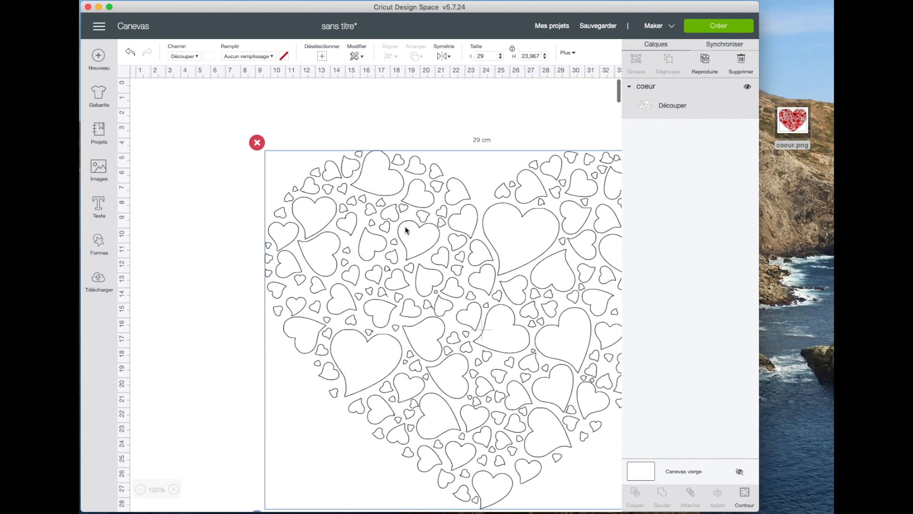
{"action": "scroll", "coordinate": [405, 230], "scroll_direction": "left", "scroll_amount": 1}
{"action": "left_click_drag", "start_coordinate": [429, 191], "coordinate": [309, 140]}
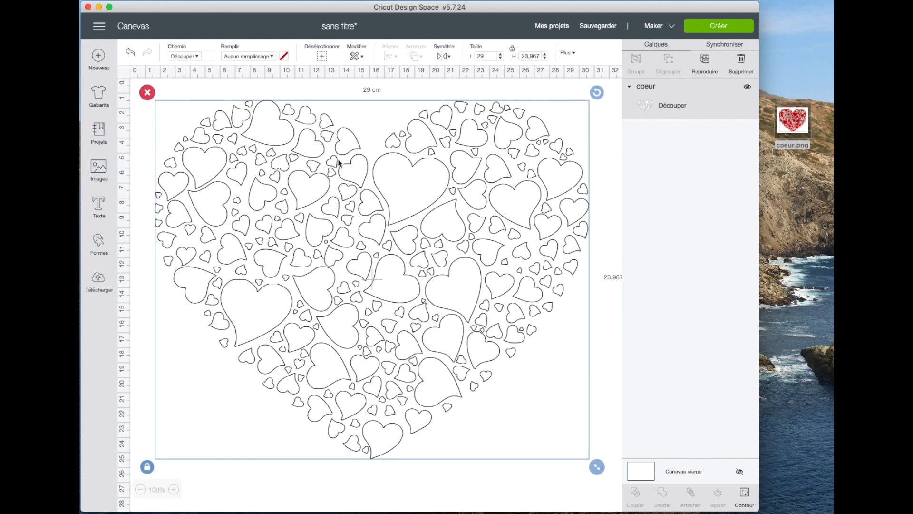
{"action": "left_click_drag", "start_coordinate": [338, 159], "coordinate": [402, 172]}
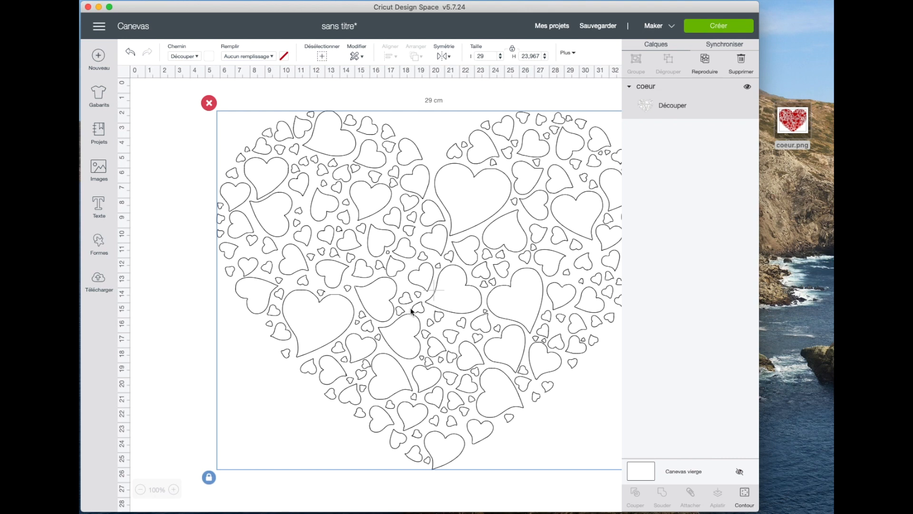
{"action": "left_click_drag", "start_coordinate": [451, 202], "coordinate": [471, 201]}
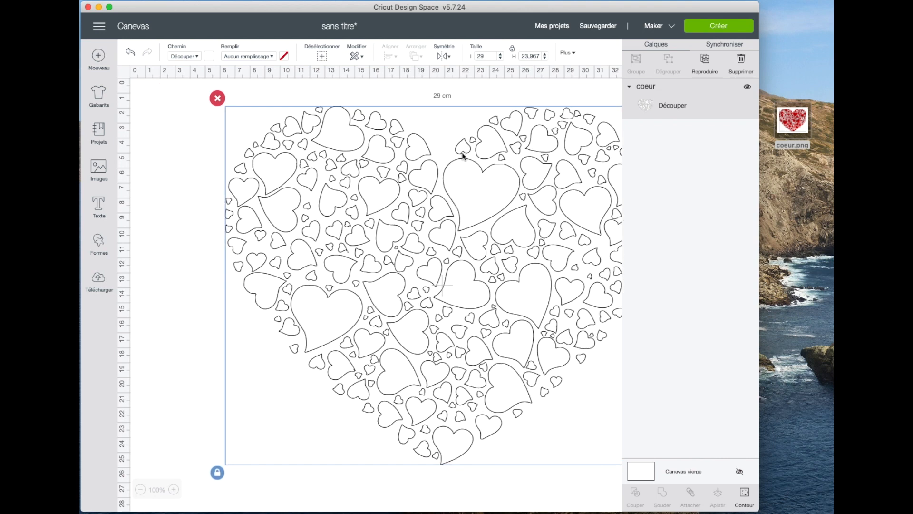
Set the heart design's width to 20 cm
{"action": "left_click", "coordinate": [485, 57]}
{"action": "type", "text": "20"}
{"action": "key", "text": "Return"}
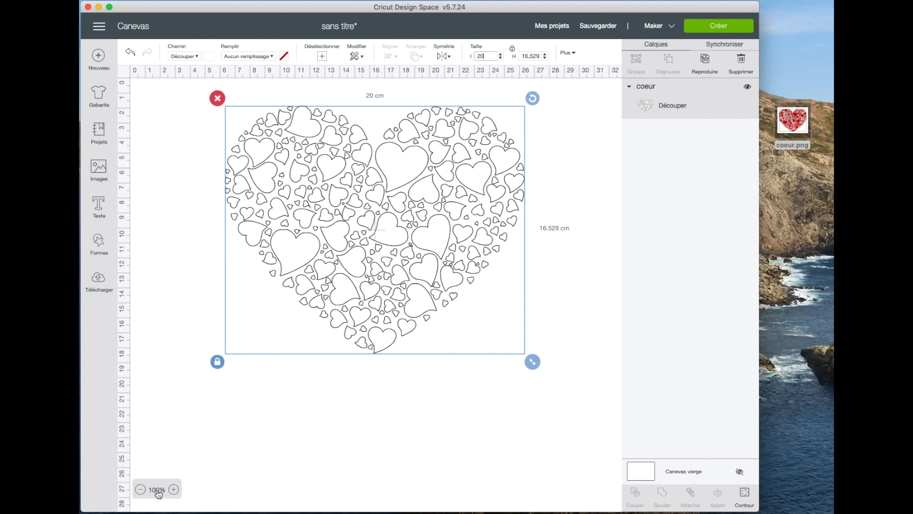
{"action": "left_click", "coordinate": [173, 489]}
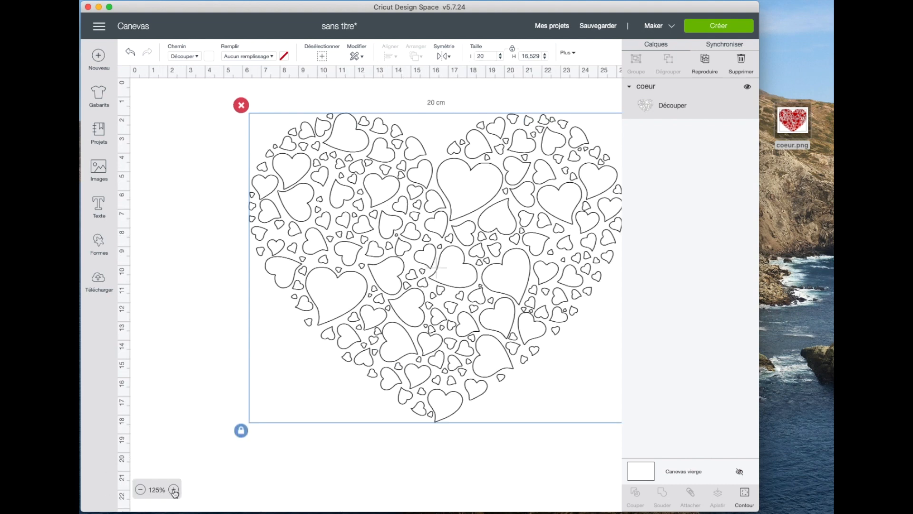
{"action": "left_click", "coordinate": [175, 490]}
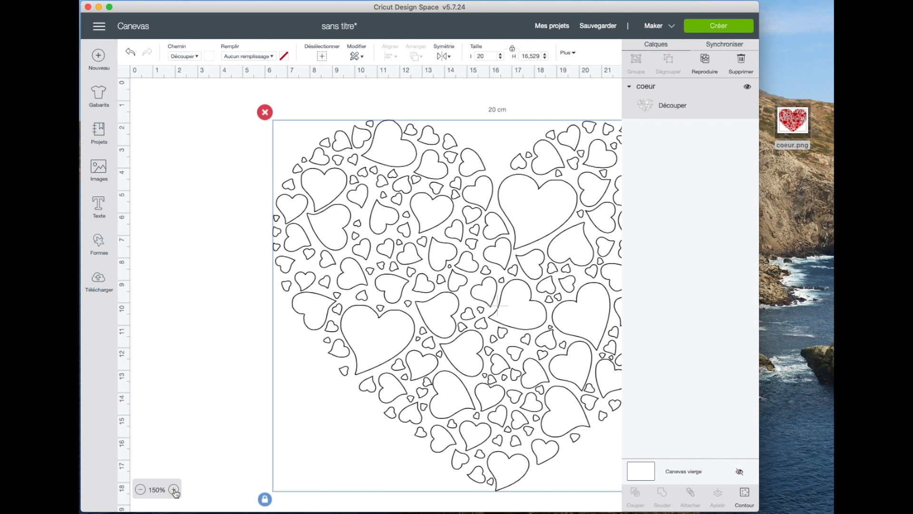
{"action": "left_click", "coordinate": [141, 490]}
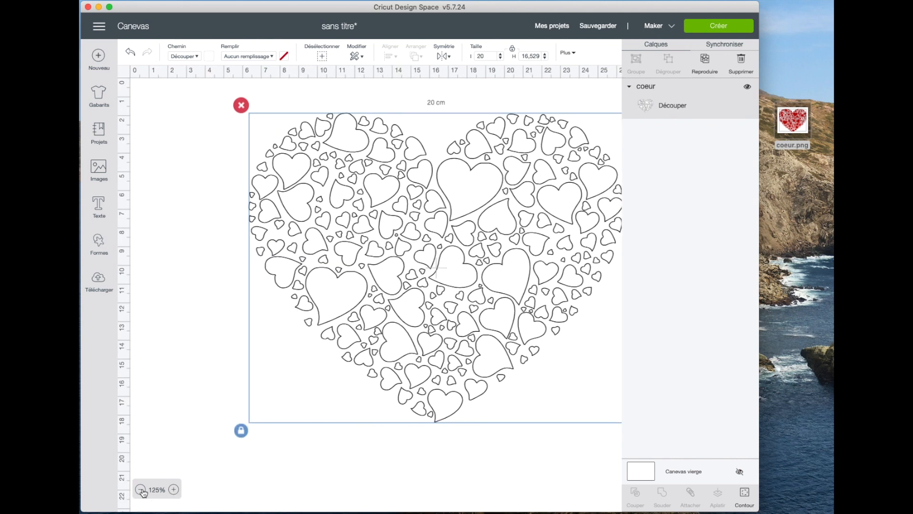
{"action": "left_click", "coordinate": [141, 490]}
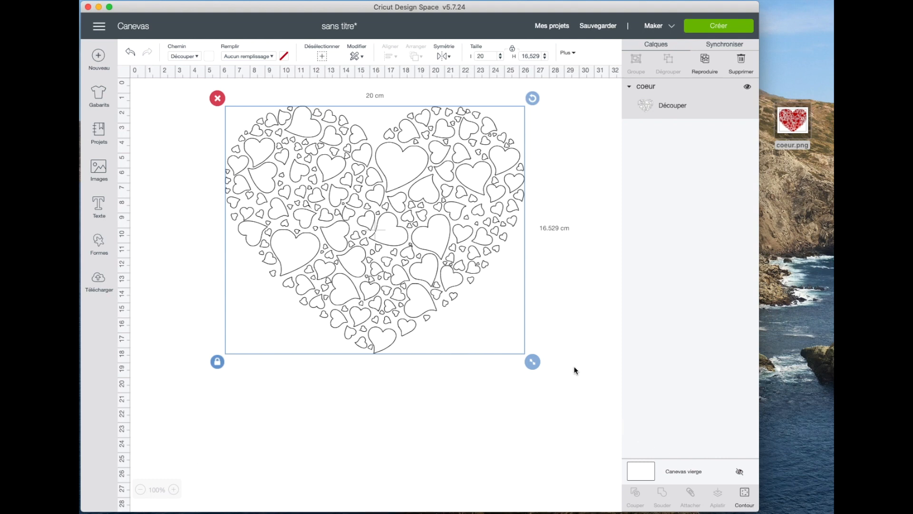
Hide four contours of the heart design: the large heart beside the centre notch, two small hearts to its left and one small heart above it
{"action": "left_click", "coordinate": [745, 495]}
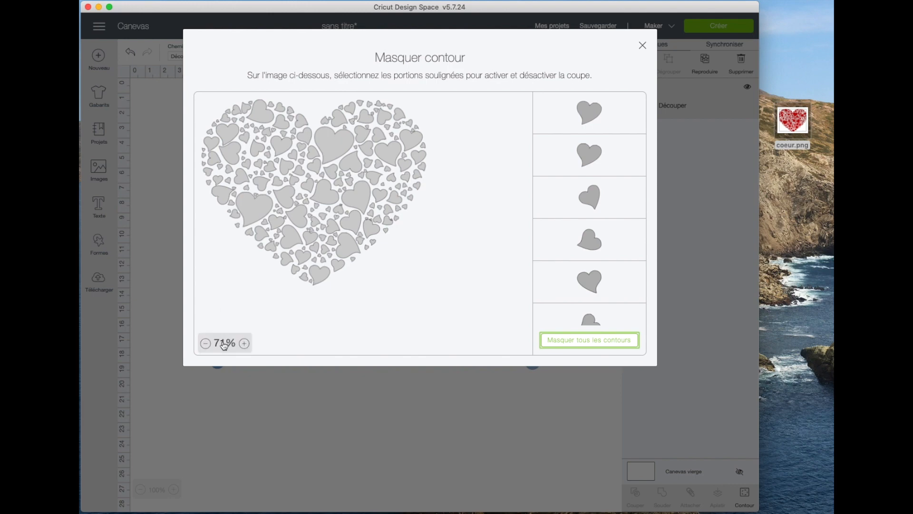
{"action": "left_click", "coordinate": [245, 343]}
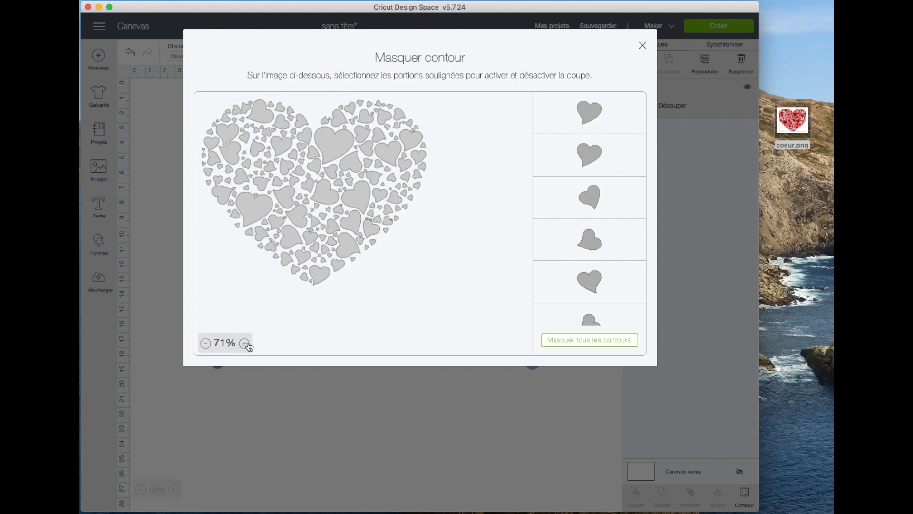
{"action": "left_click", "coordinate": [245, 344]}
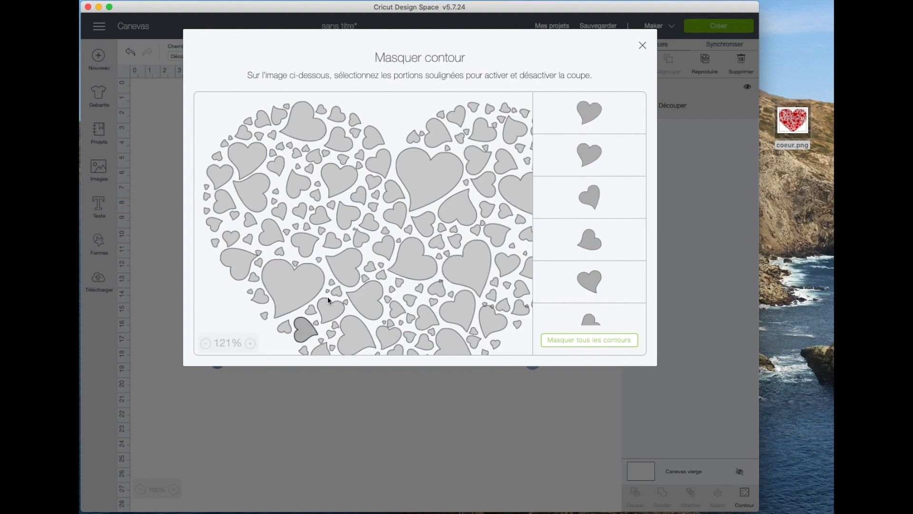
{"action": "left_click", "coordinate": [409, 211]}
{"action": "left_click", "coordinate": [373, 206]}
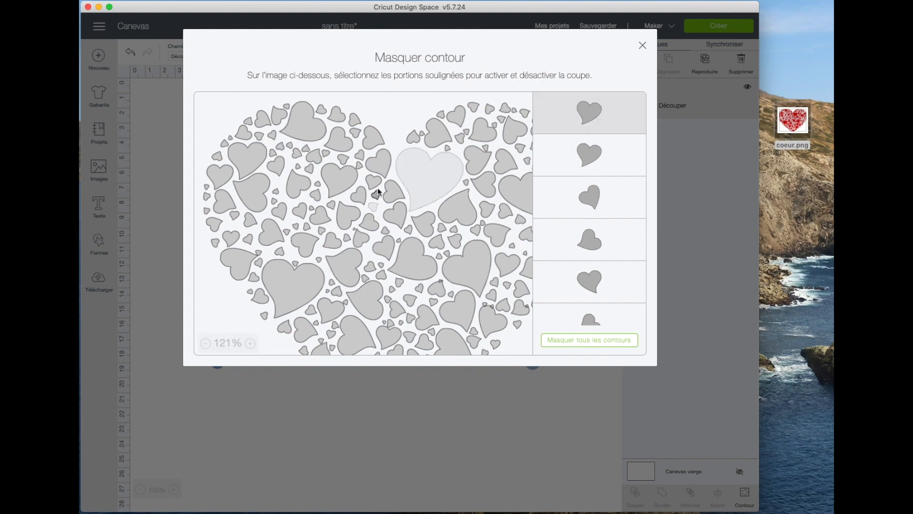
{"action": "left_click", "coordinate": [373, 182]}
{"action": "left_click", "coordinate": [581, 114]}
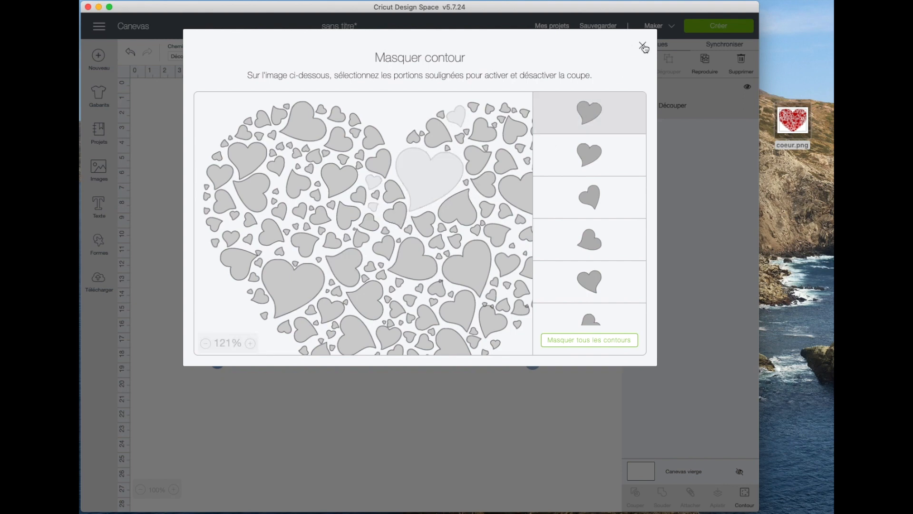
{"action": "left_click", "coordinate": [643, 46]}
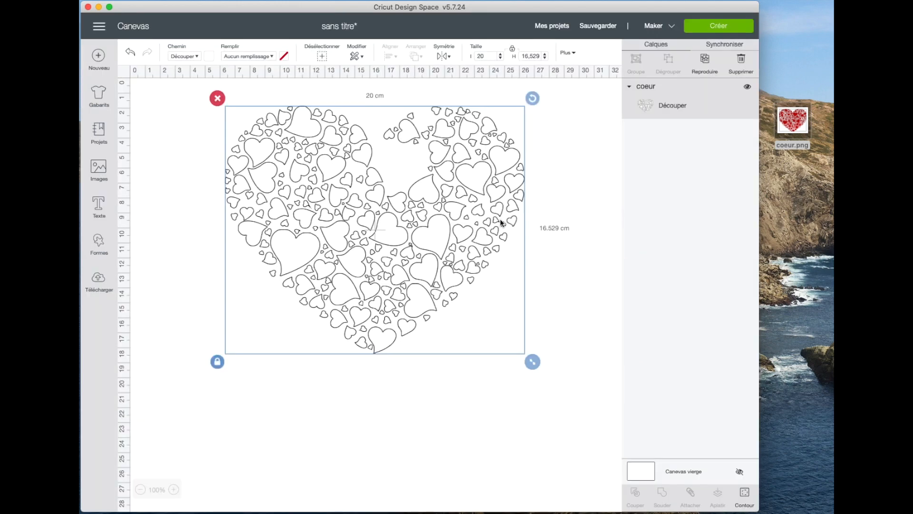
{"action": "left_click", "coordinate": [579, 229]}
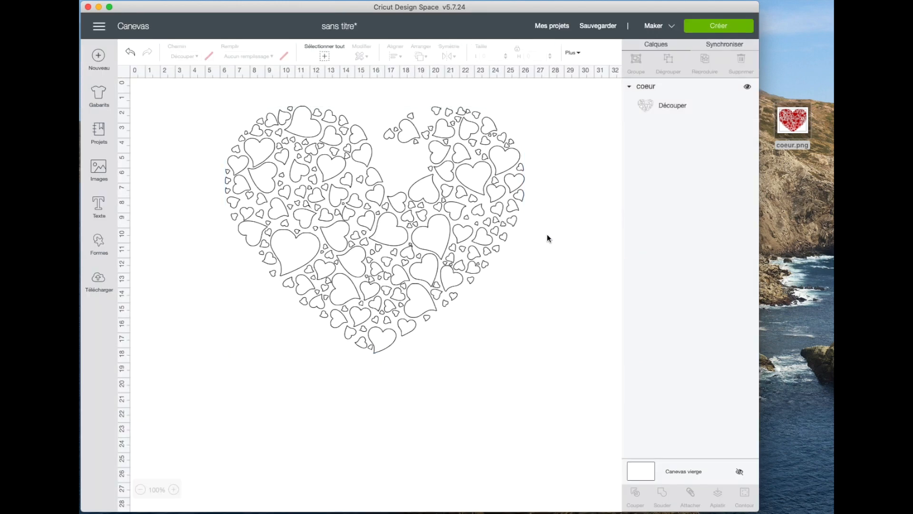